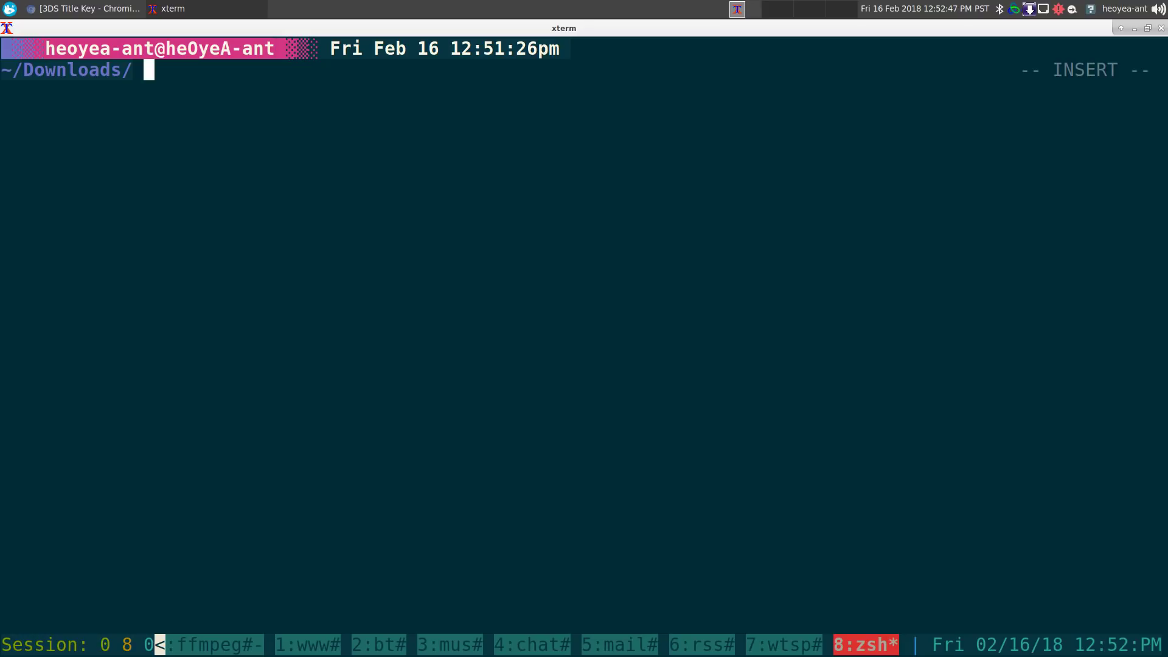
# List the Downloads folder's contents with lst and locate the villain3ds-v0.1.3-1-linux-x64.7z archive.
pyautogui.write('lst')
pyautogui.press('Return')
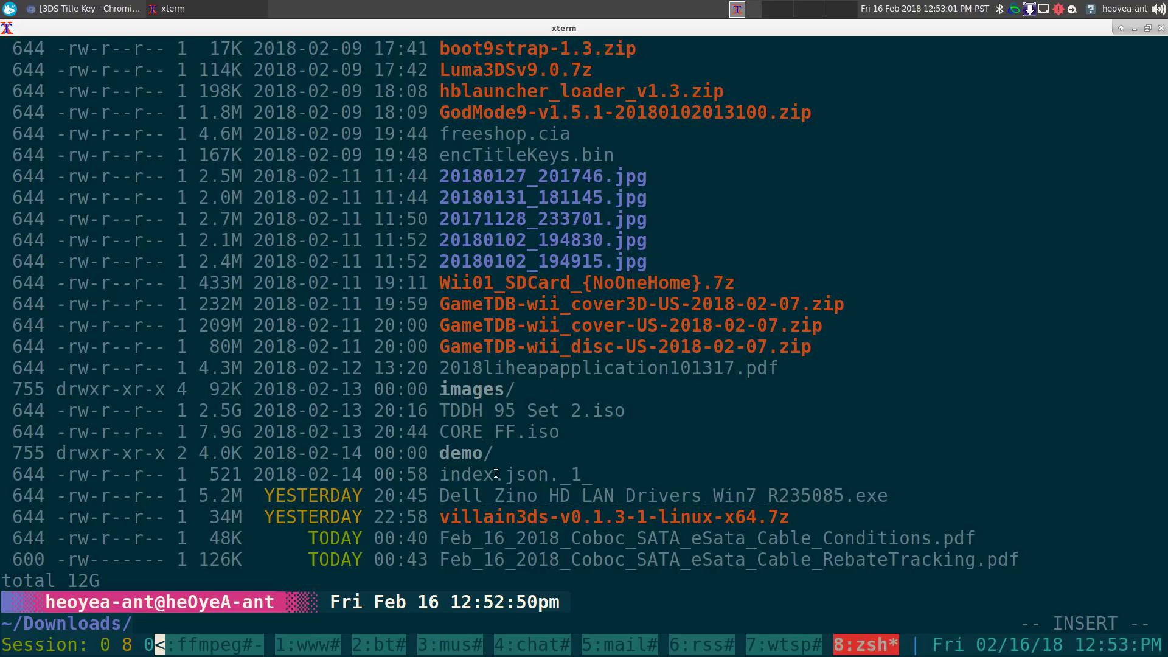
pyautogui.moveTo(430, 517); pyautogui.dragTo(801, 512)
pyautogui.click(800, 513)
# Change into the villain3ds-linux-x64 directory and list its files with lst.
pyautogui.write('cd vil')
pyautogui.press('Tab')
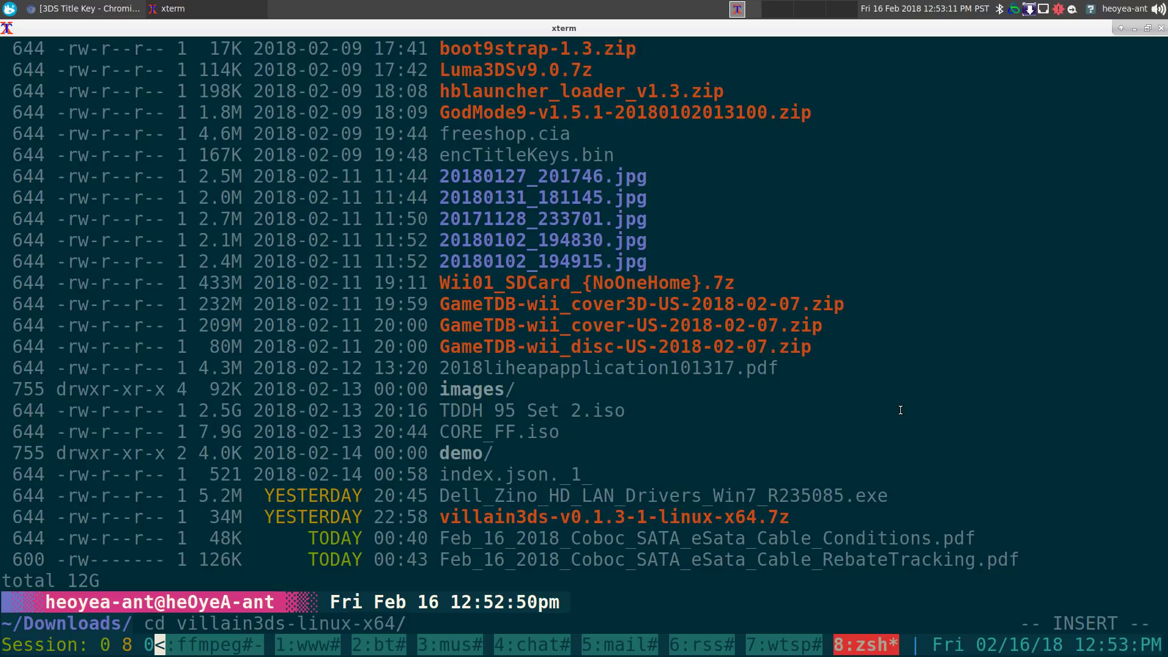
pyautogui.press('Return')
pyautogui.write('lst')
pyautogui.press('Return')
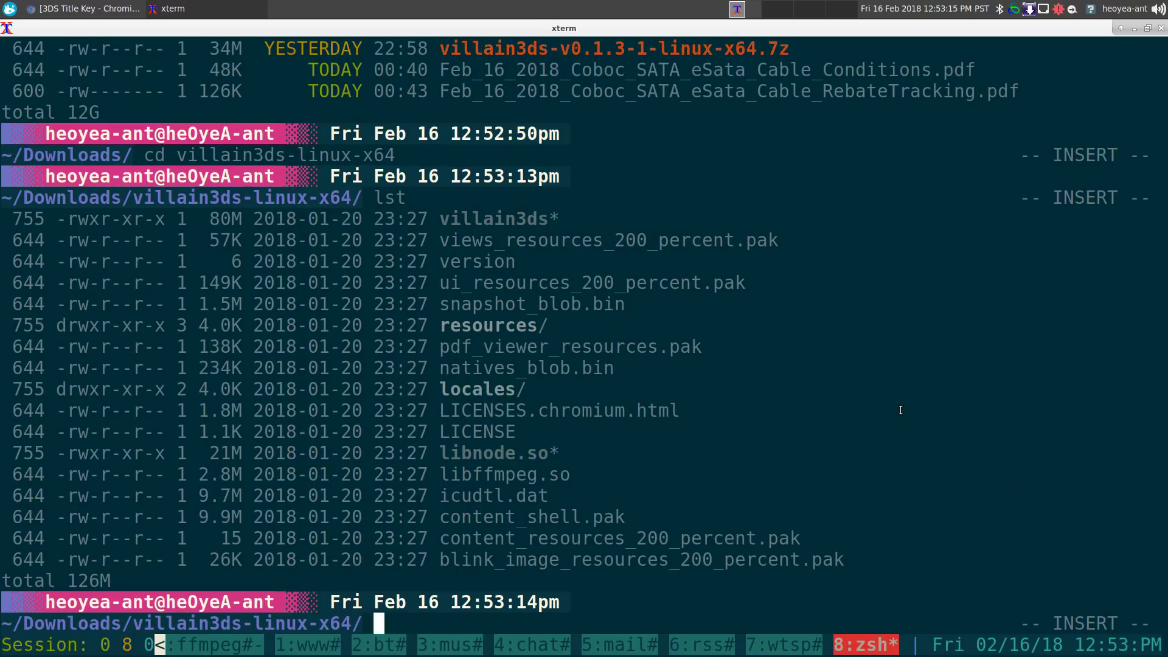
# Make the villain3ds file executable with chmod +x.
pyautogui.doubleClick(494, 219)
pyautogui.click(798, 219)
pyautogui.write('chmo')
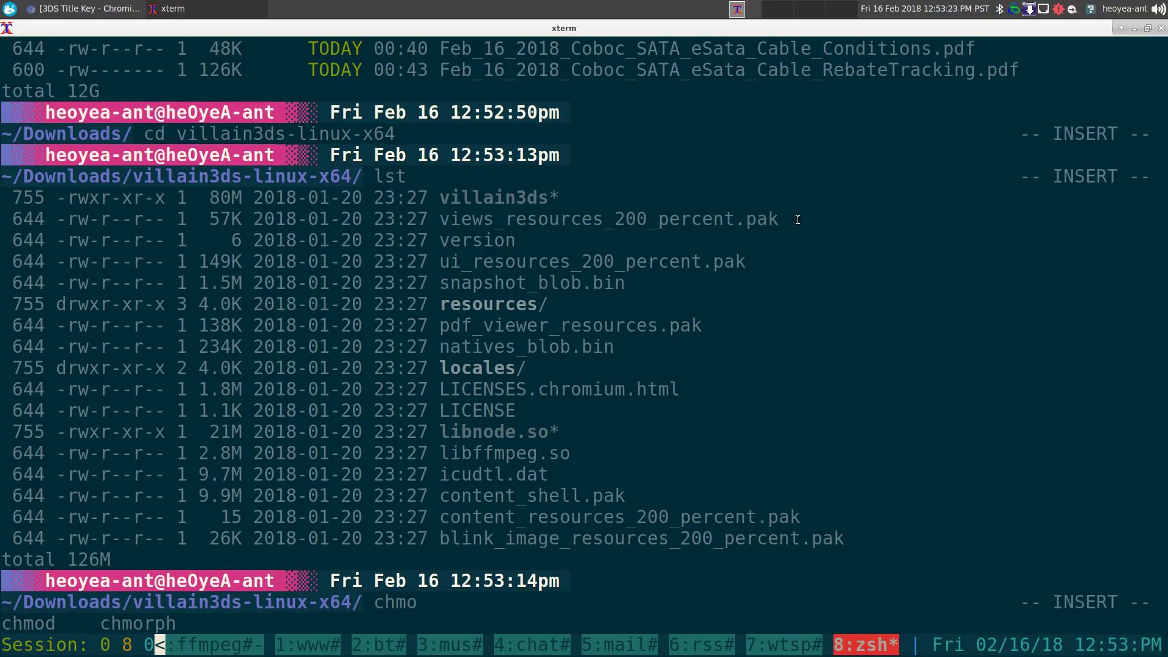
pyautogui.write('d +x')
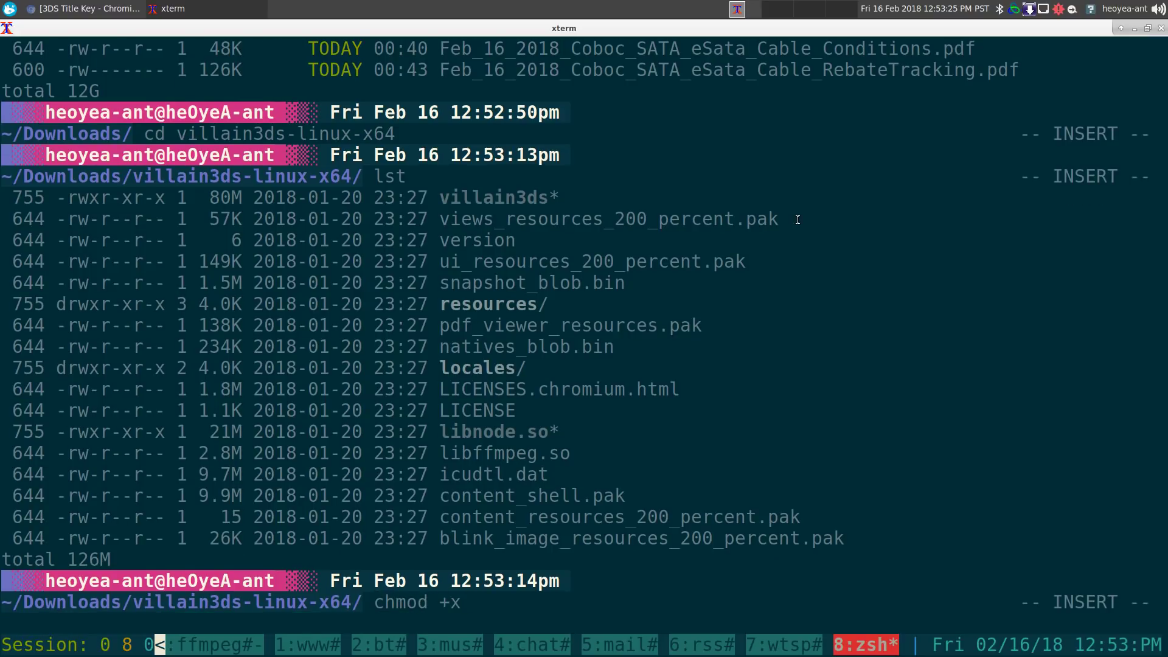
pyautogui.write(' vil')
pyautogui.press('Tab')
pyautogui.press('Return')
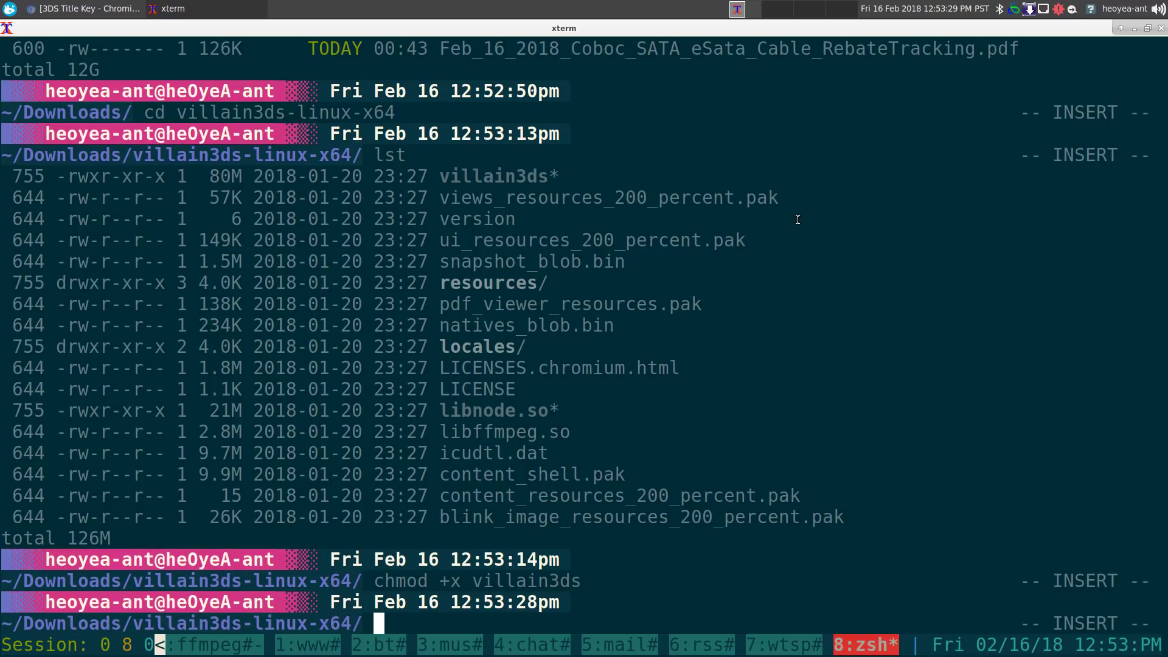
# Run the villain3ds program from the current directory.
pyautogui.write('./vil')
pyautogui.press('Tab')
pyautogui.press('Return')
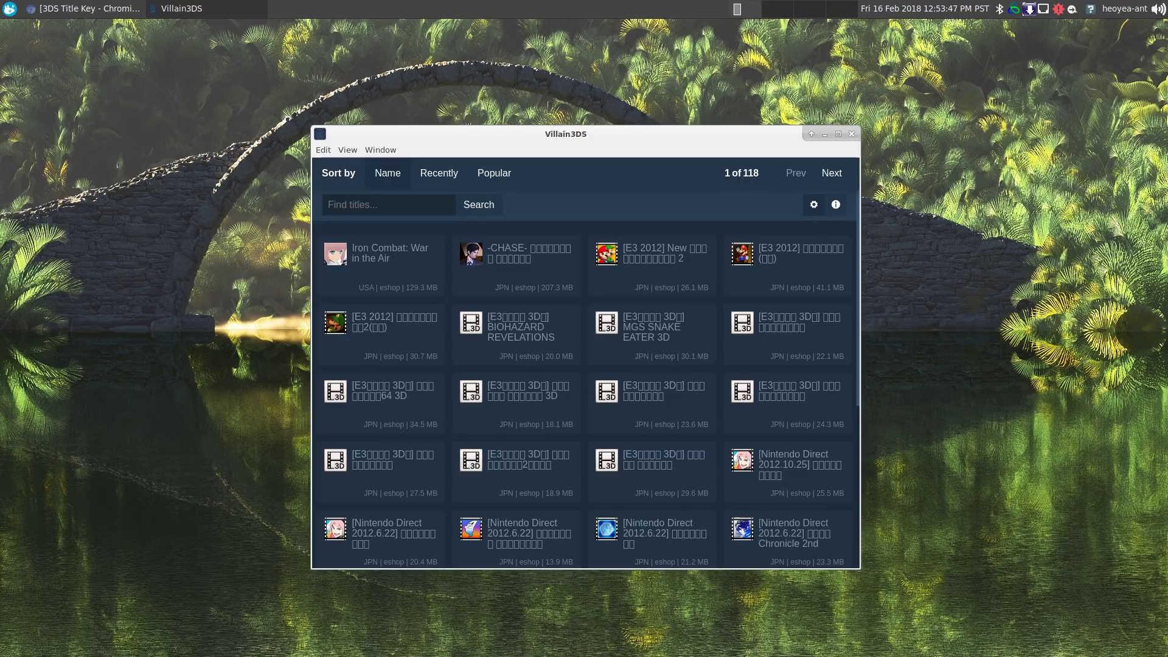
# Open the Villain3DS configuration and copy the encTitleKeys.bin download link from the 3DS Title Key Database page in Chromium.
pyautogui.click(814, 205)
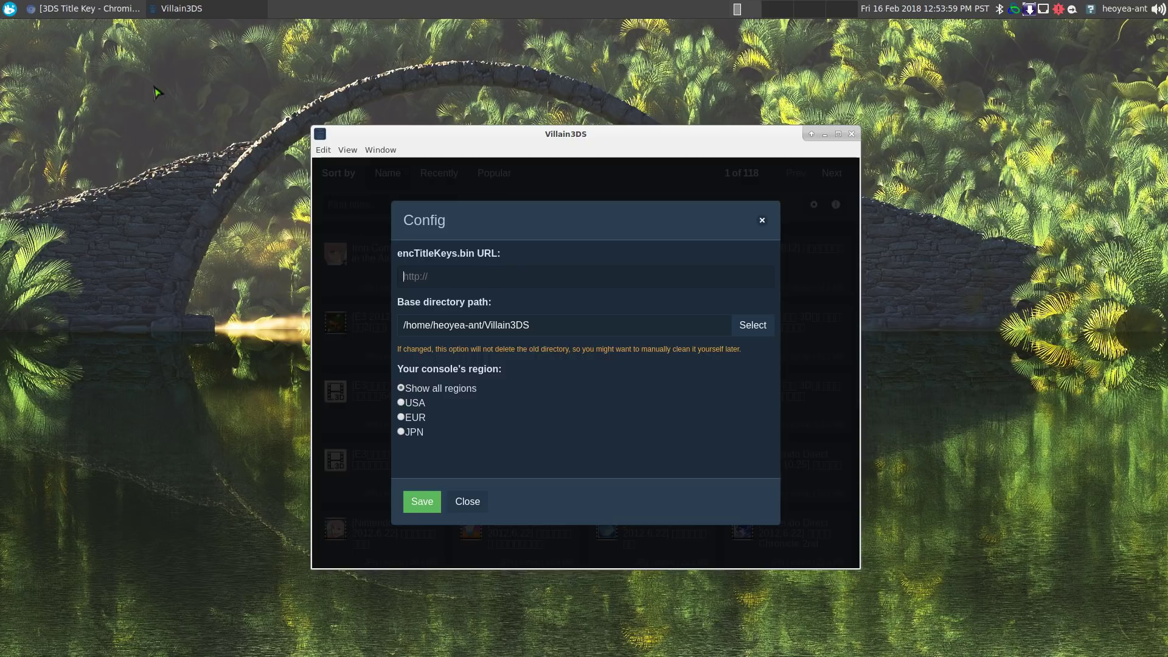
pyautogui.click(85, 9)
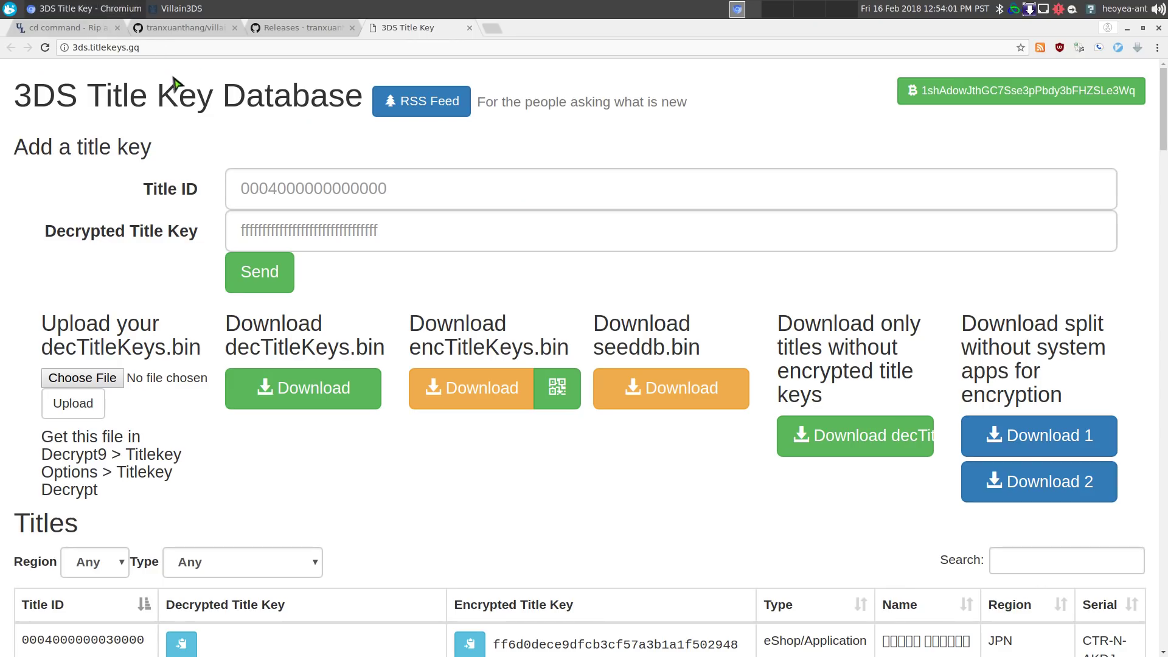
pyautogui.moveTo(403, 353); pyautogui.dragTo(578, 353)
pyautogui.click(487, 332)
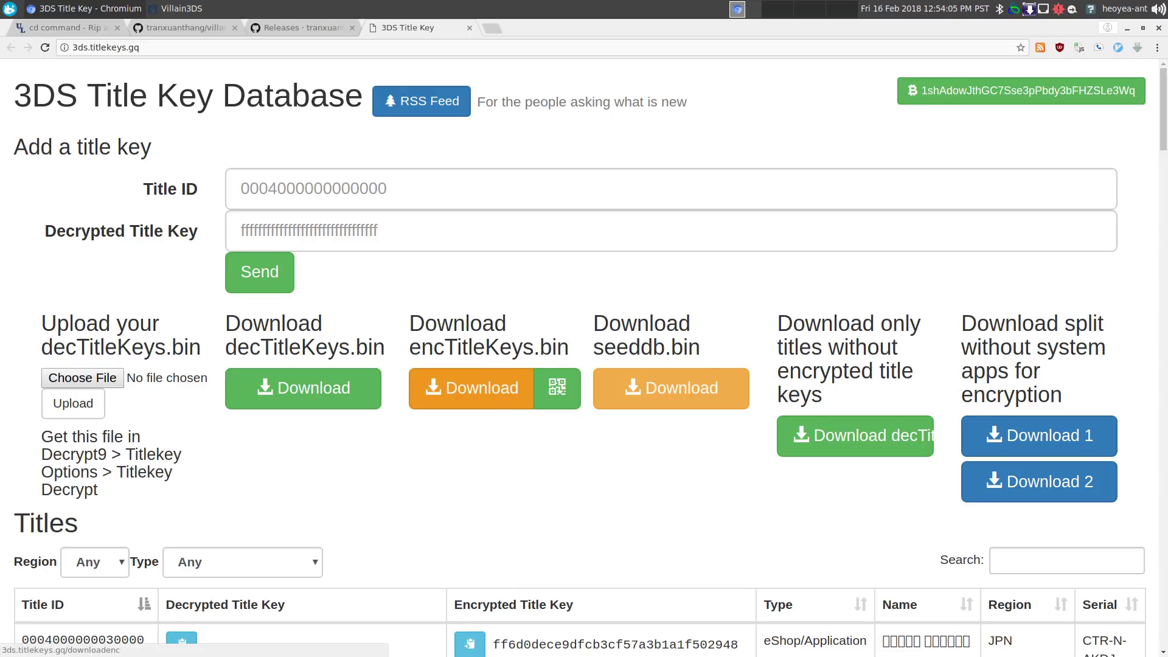
pyautogui.rightClick(486, 385)
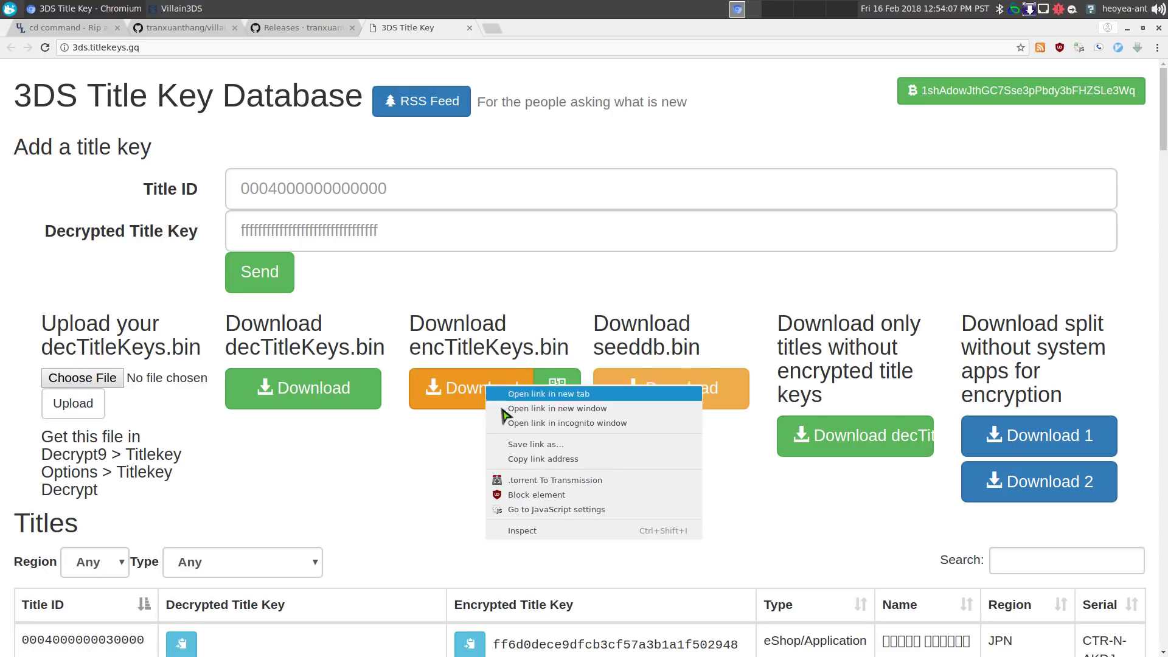
pyautogui.click(533, 459)
pyautogui.click(1128, 29)
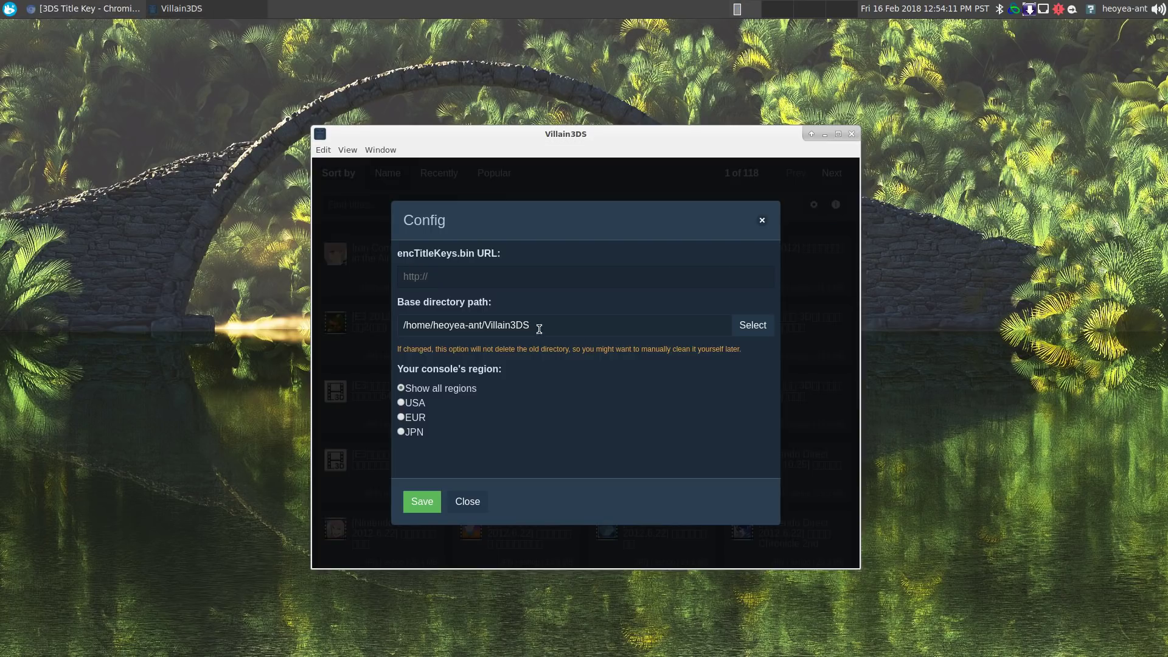
pyautogui.click(517, 282)
pyautogui.hotkey('ctrl', 'v')
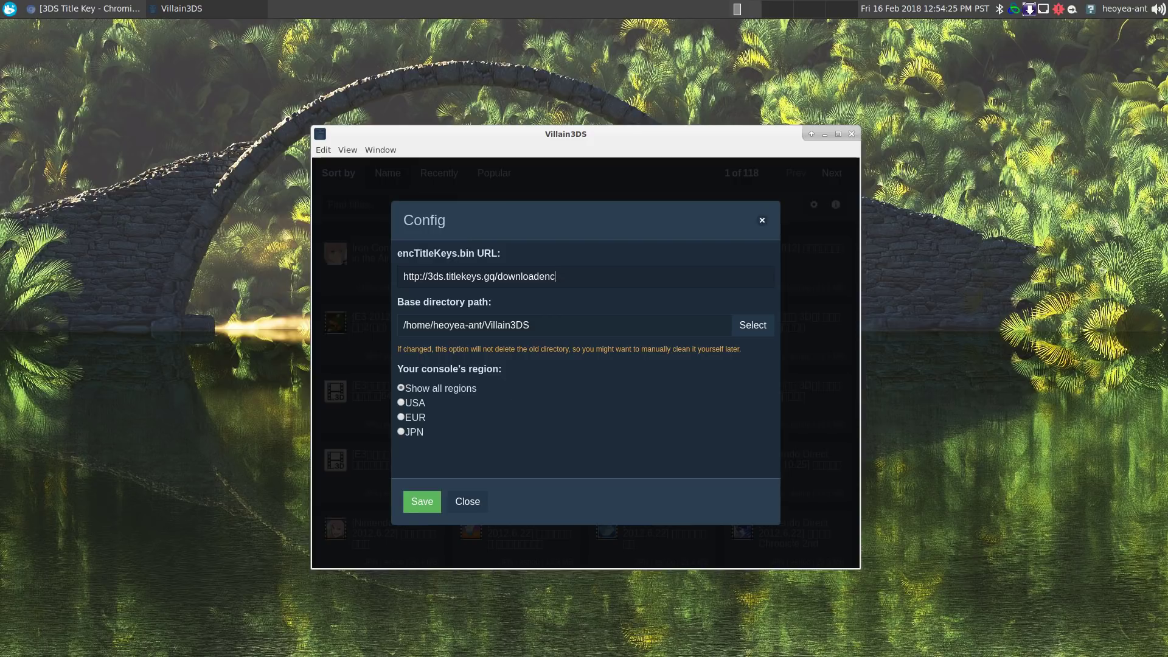
pyautogui.click(401, 402)
pyautogui.click(422, 501)
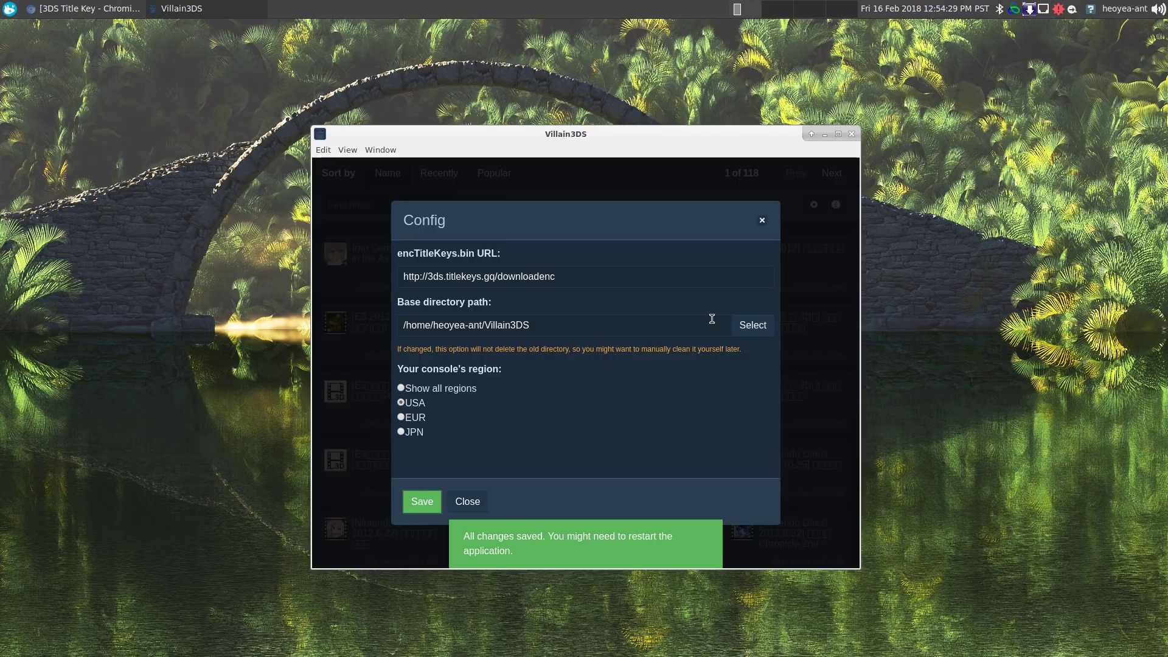
pyautogui.click(764, 219)
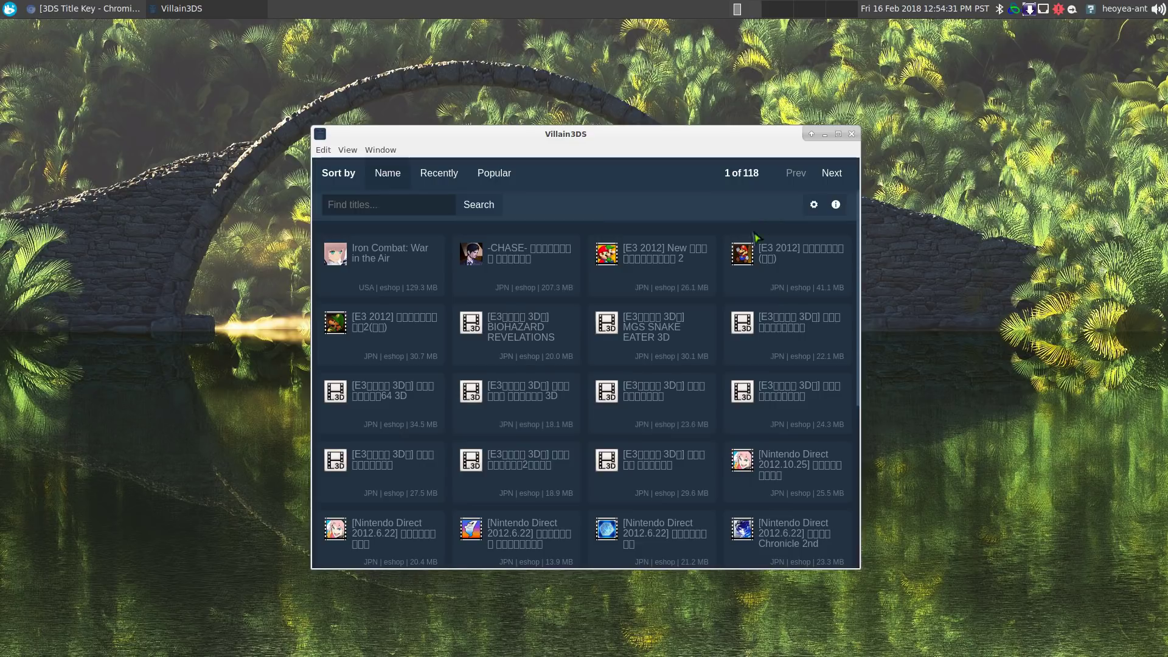
# Refresh the title list sorted by name and search it for boxboy.
pyautogui.click(388, 172)
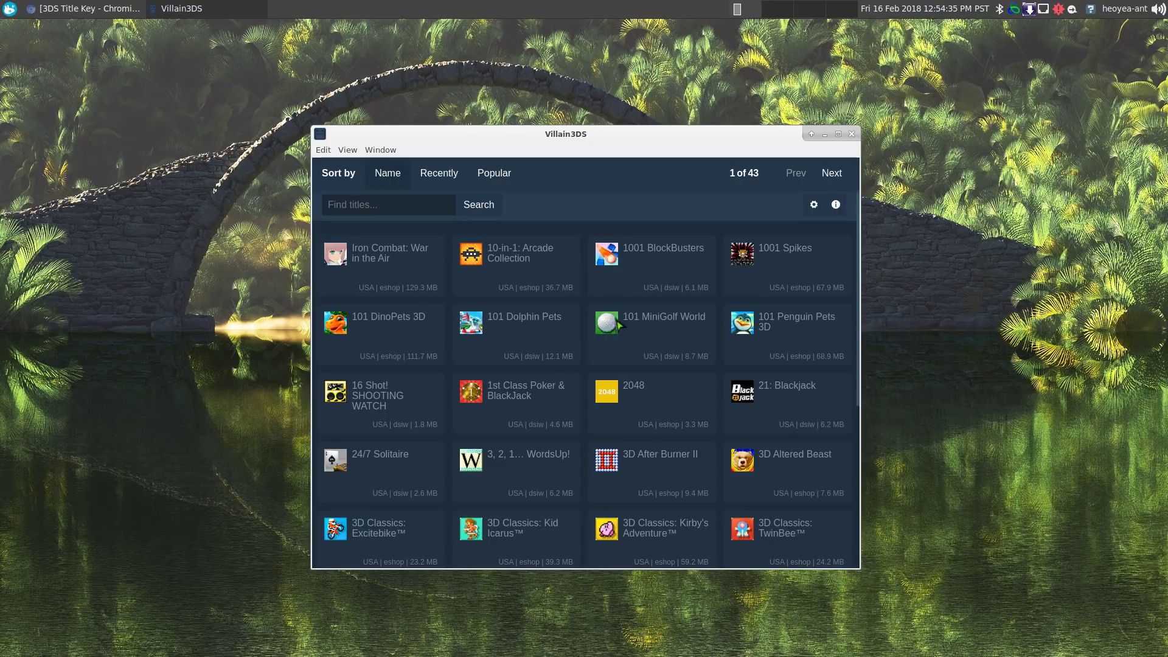
pyautogui.click(411, 210)
pyautogui.write('boxboy')
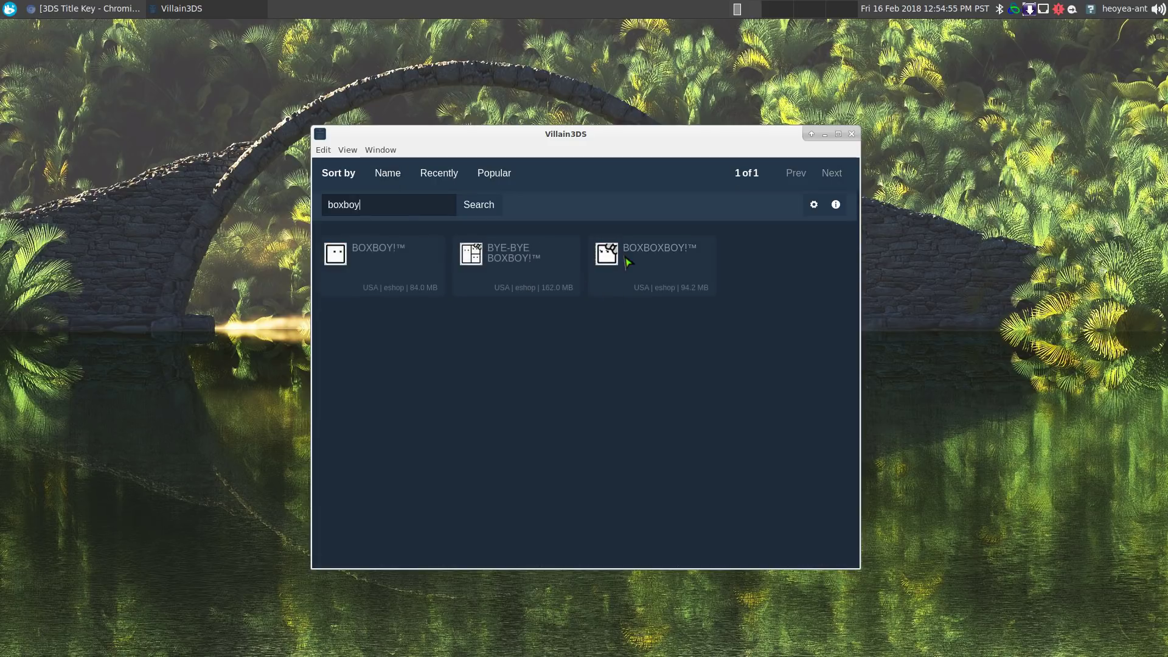
# Review the description, screenshots and QR code of BOXBOXBOY!™ and download the title.
pyautogui.click(650, 270)
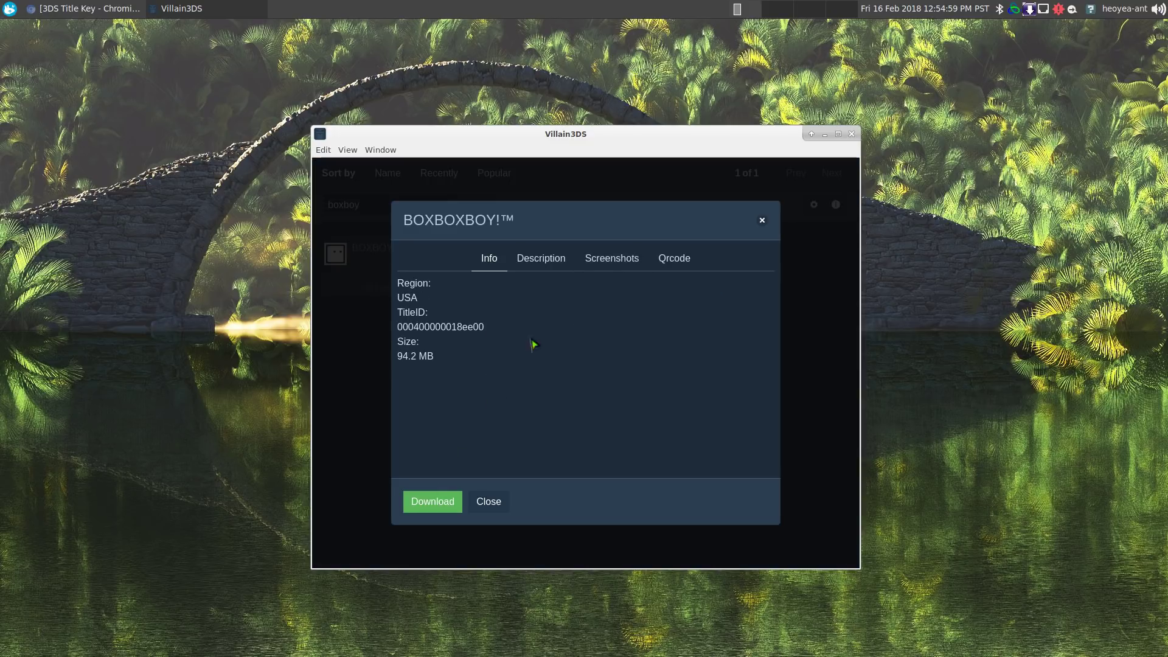
pyautogui.click(540, 258)
pyautogui.click(611, 258)
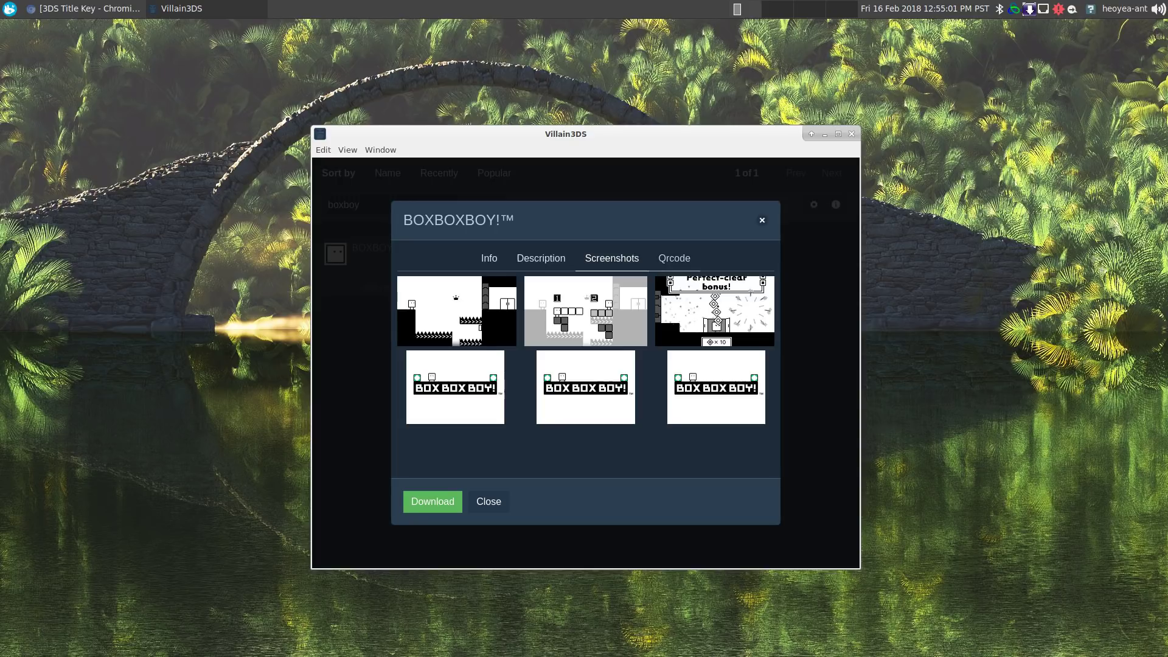
pyautogui.click(674, 258)
pyautogui.click(489, 257)
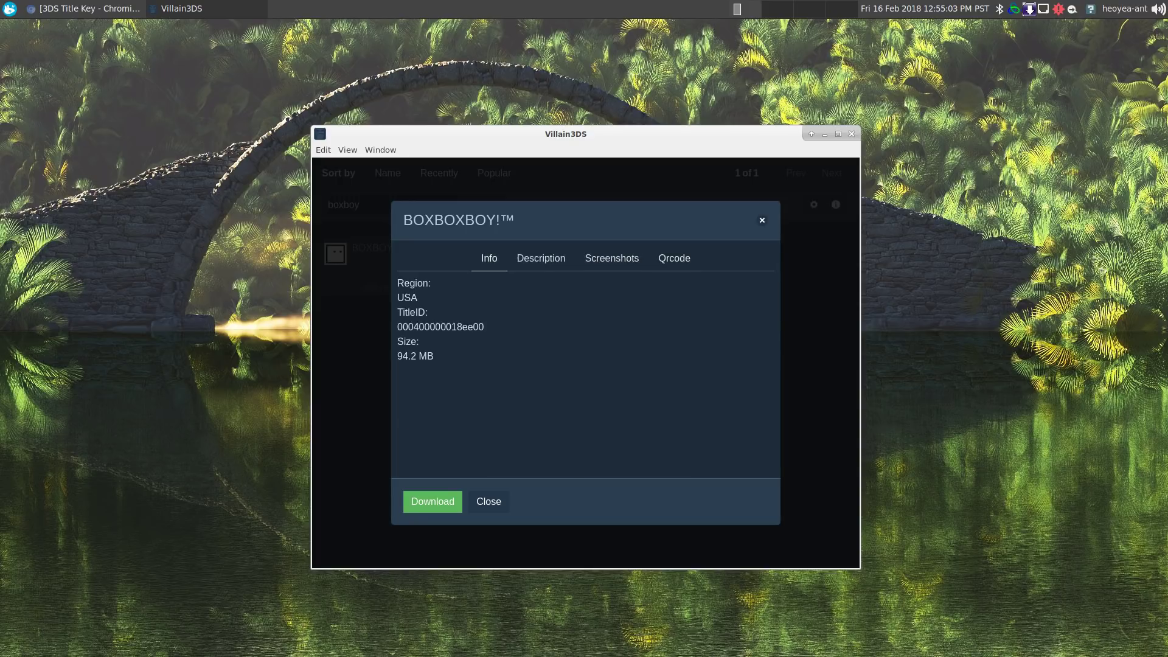
pyautogui.click(432, 502)
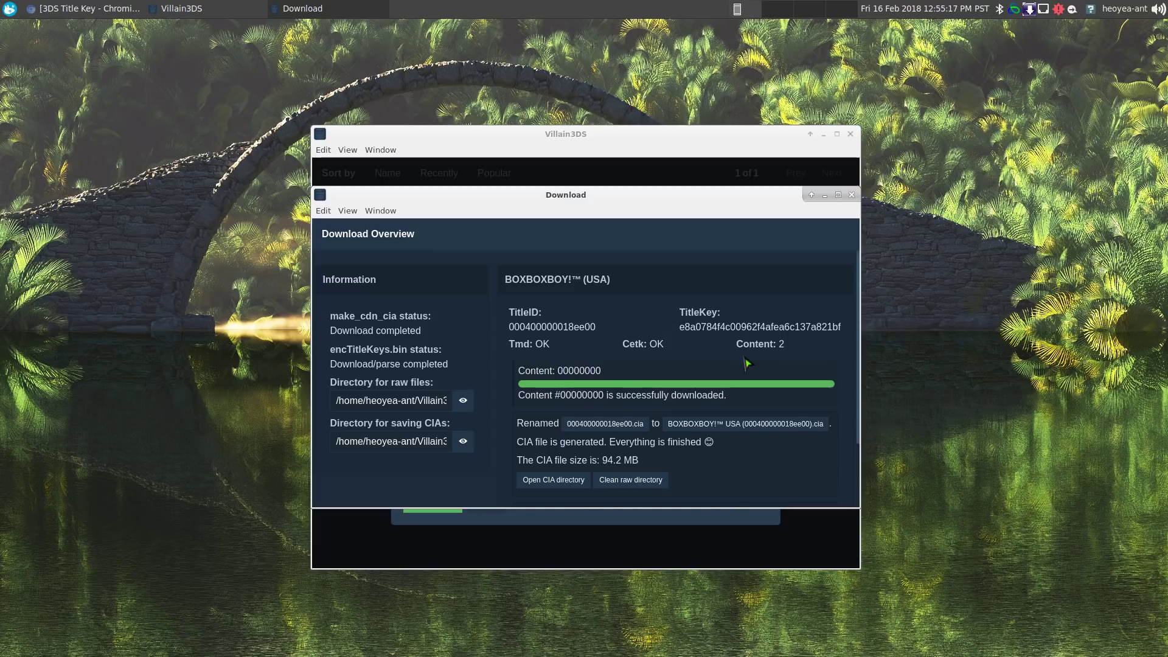
pyautogui.scroll(1, 730, 341)
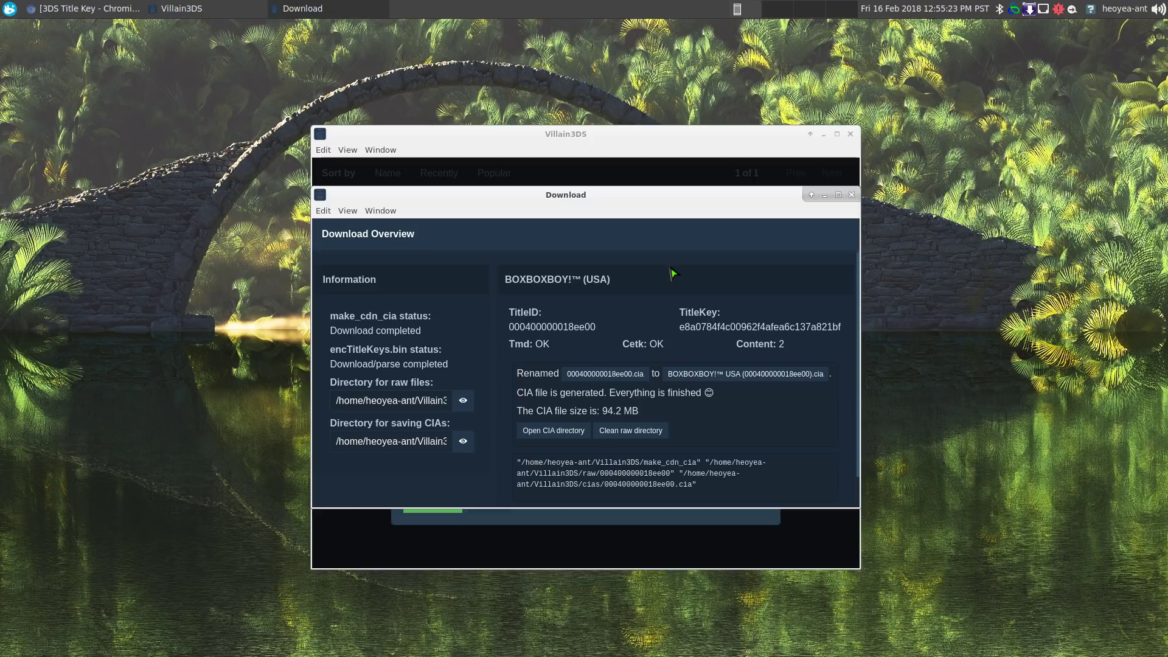
# Switch to the xterm terminal, open a new tmux window and start the ranger file manager.
pyautogui.press('F12')
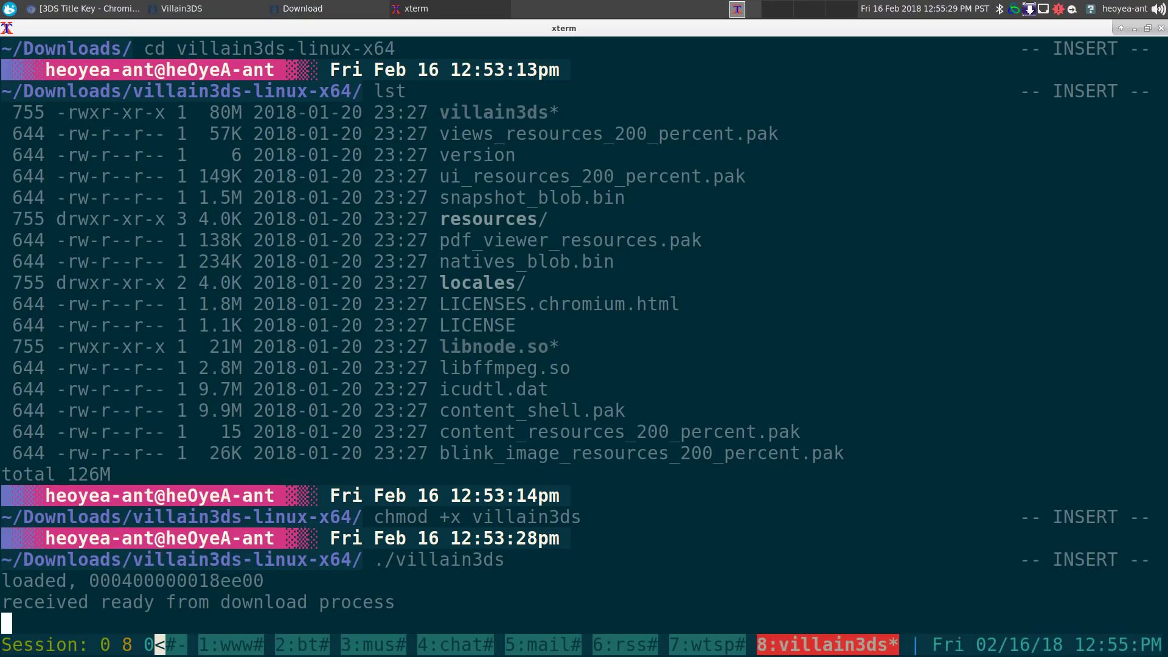
pyautogui.hotkey('ctrl', 'b')
pyautogui.write('c')
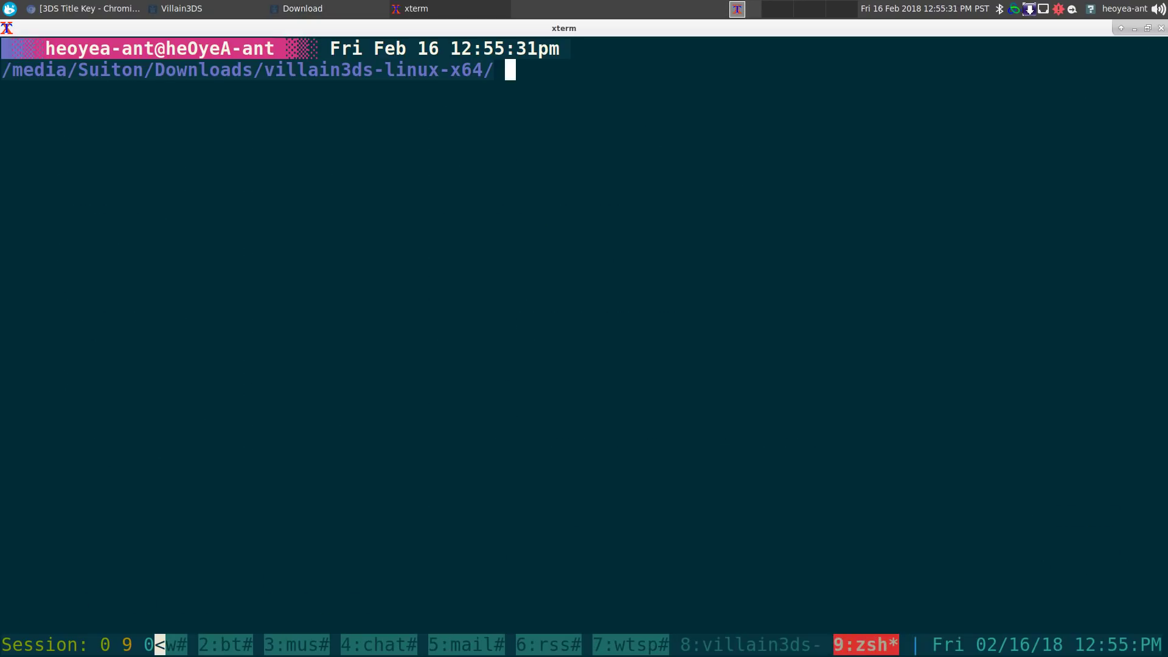
pyautogui.write('ranger')
pyautogui.press('Return')
# Go to the Villain3DS/cias folder in the home directory and look over the CIA files there.
pyautogui.press('h')
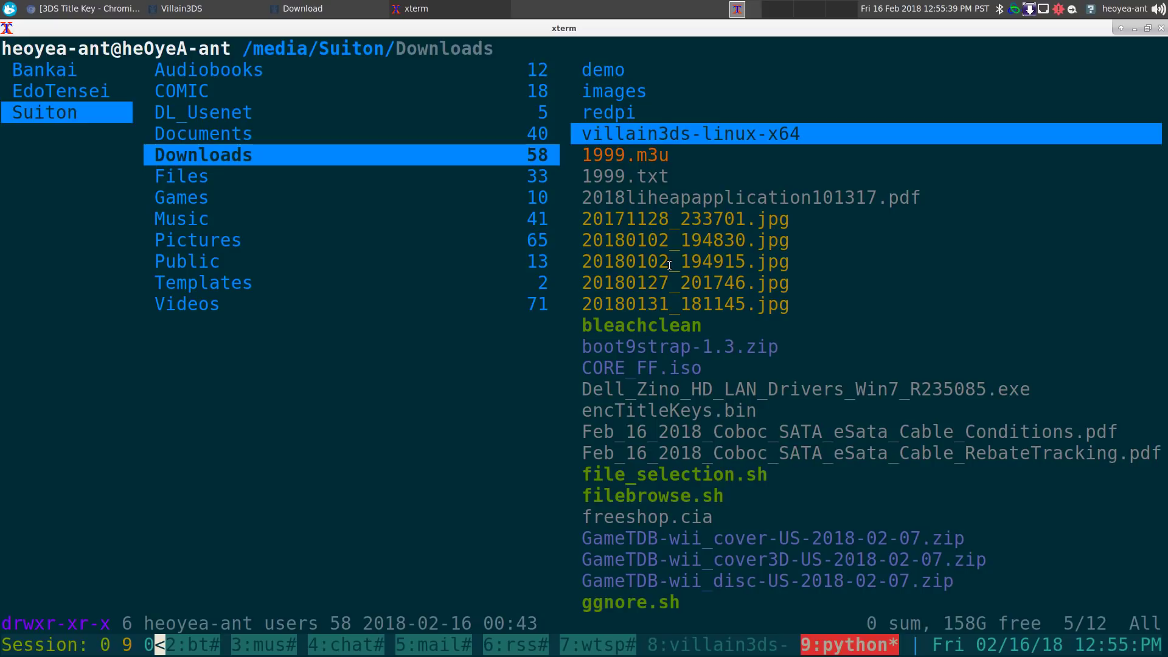
pyautogui.press('g')
pyautogui.press('h')
pyautogui.press('j')
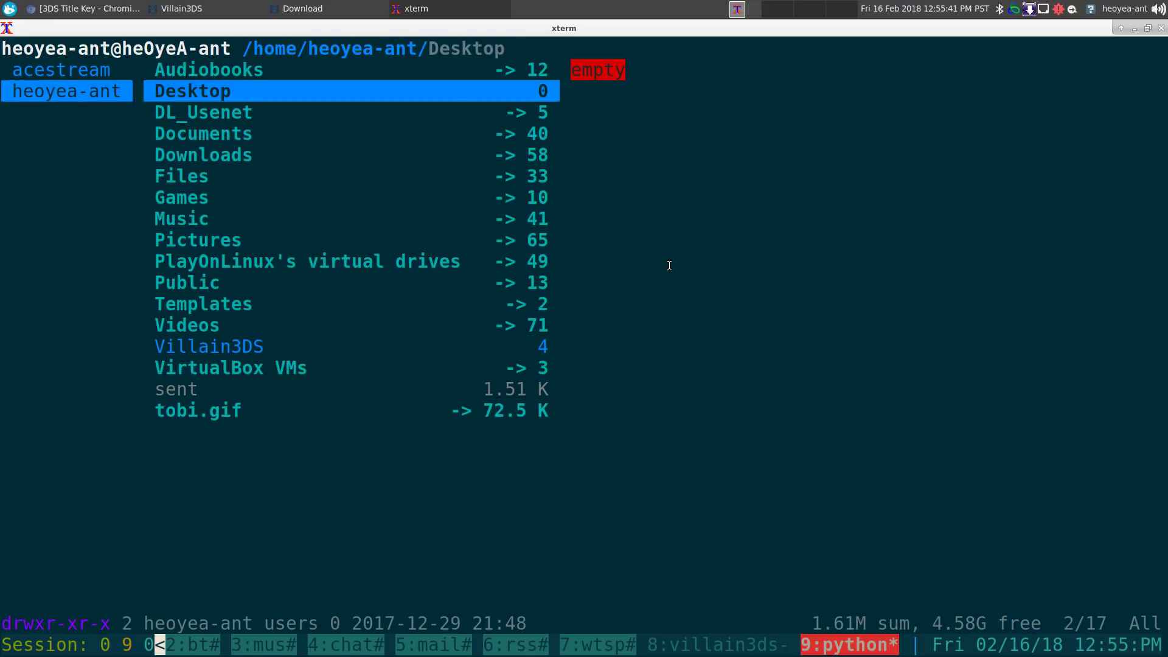
pyautogui.press('j')
pyautogui.press('j')
pyautogui.press('j')
pyautogui.press('j')
pyautogui.press('j')
pyautogui.press('j')
pyautogui.press('j')
pyautogui.press('j')
pyautogui.press('j')
pyautogui.press('j')
pyautogui.press('j')
pyautogui.press('j')
pyautogui.press('l')
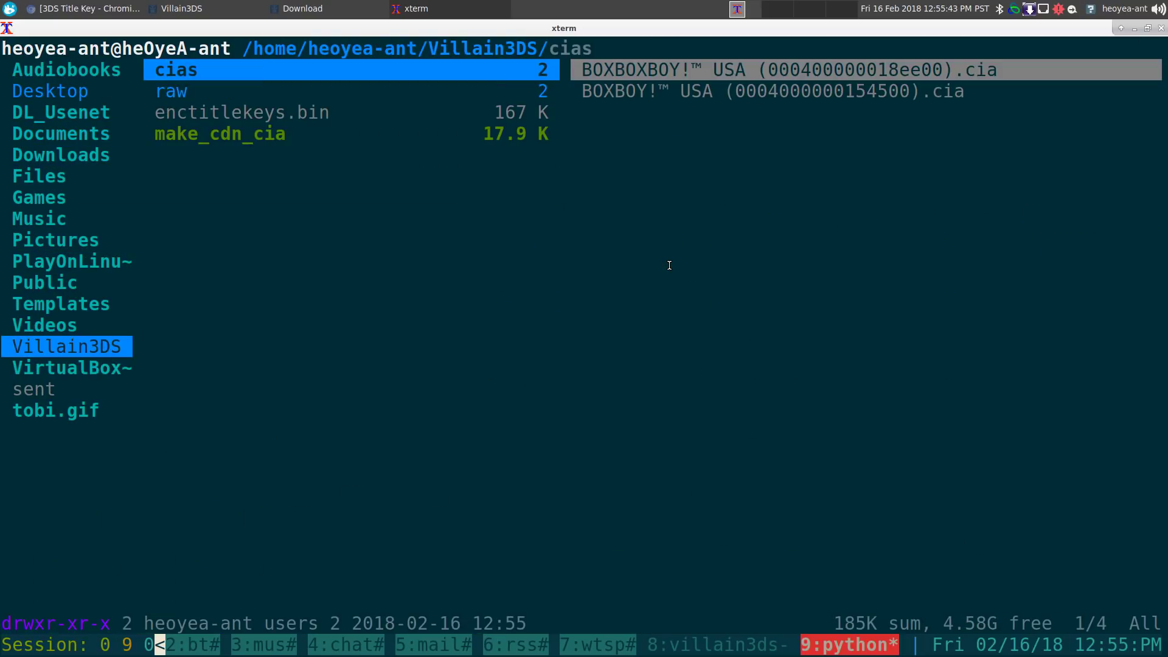
pyautogui.press('l')
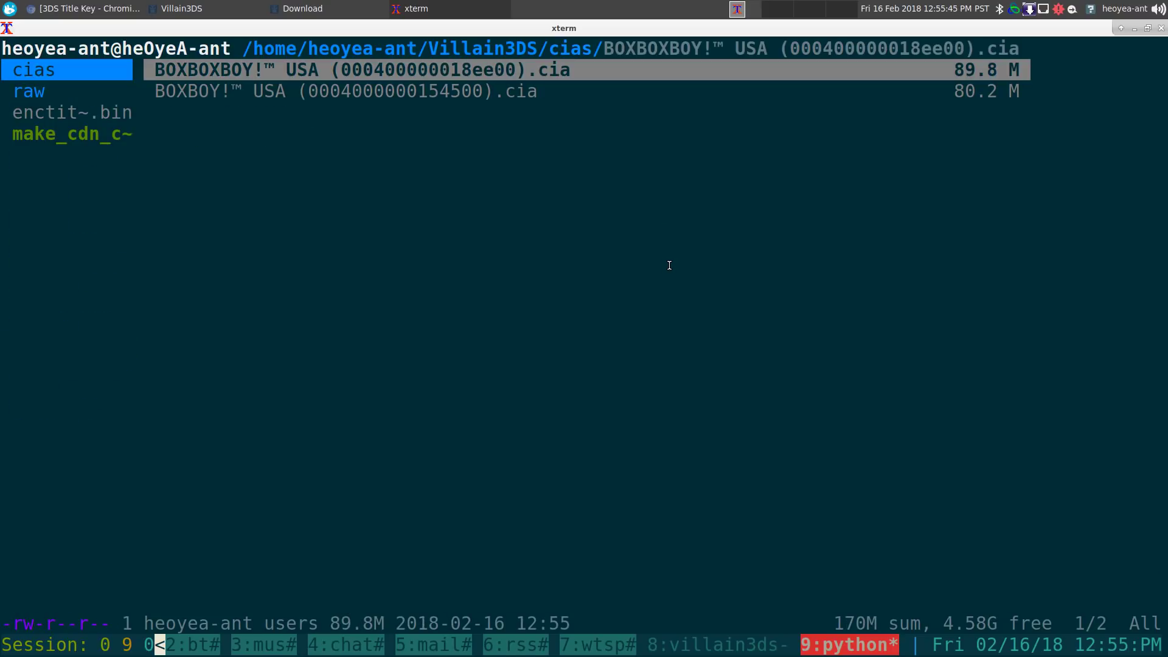
pyautogui.press('j')
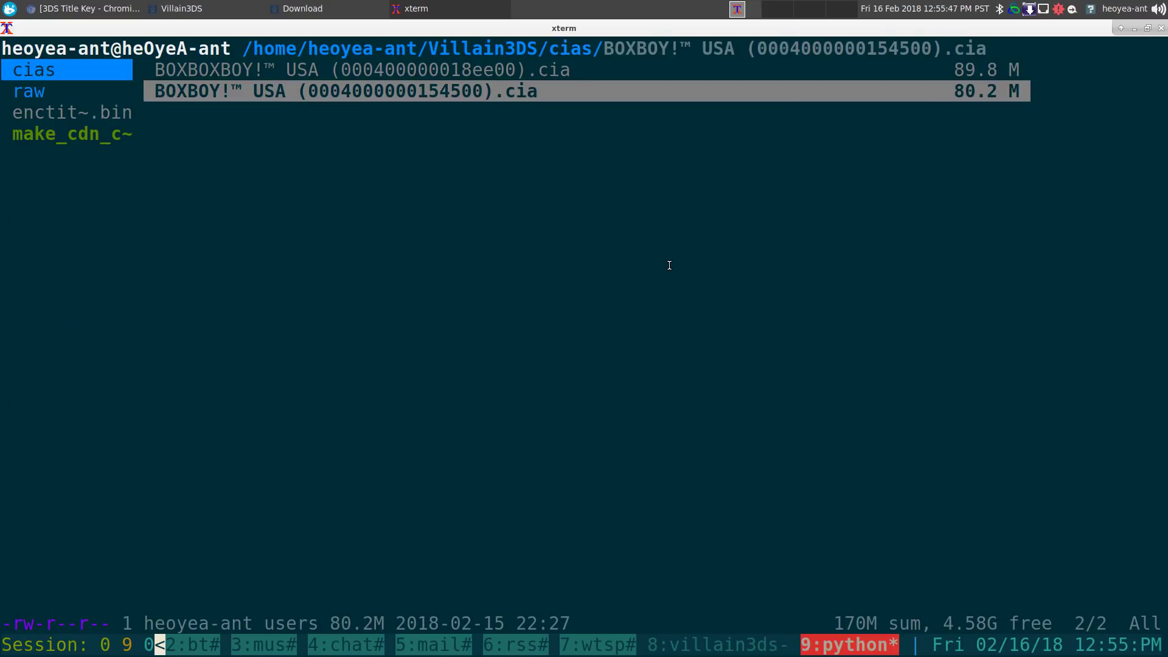
pyautogui.press('k')
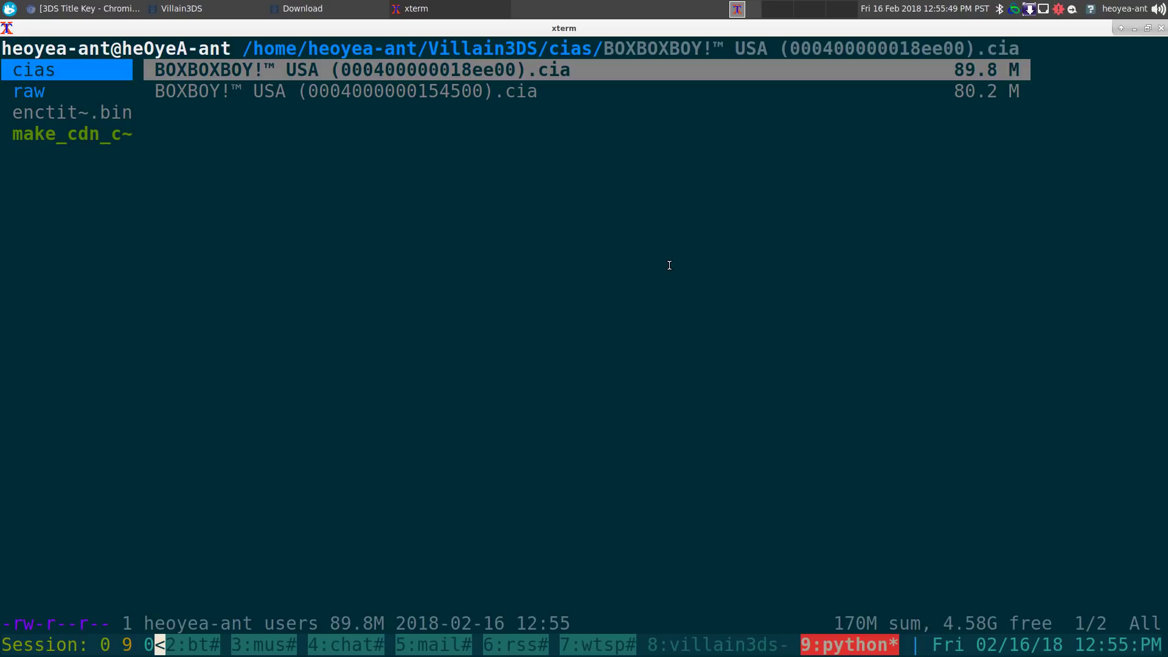
pyautogui.press('j')
pyautogui.press('k')
pyautogui.press('j')
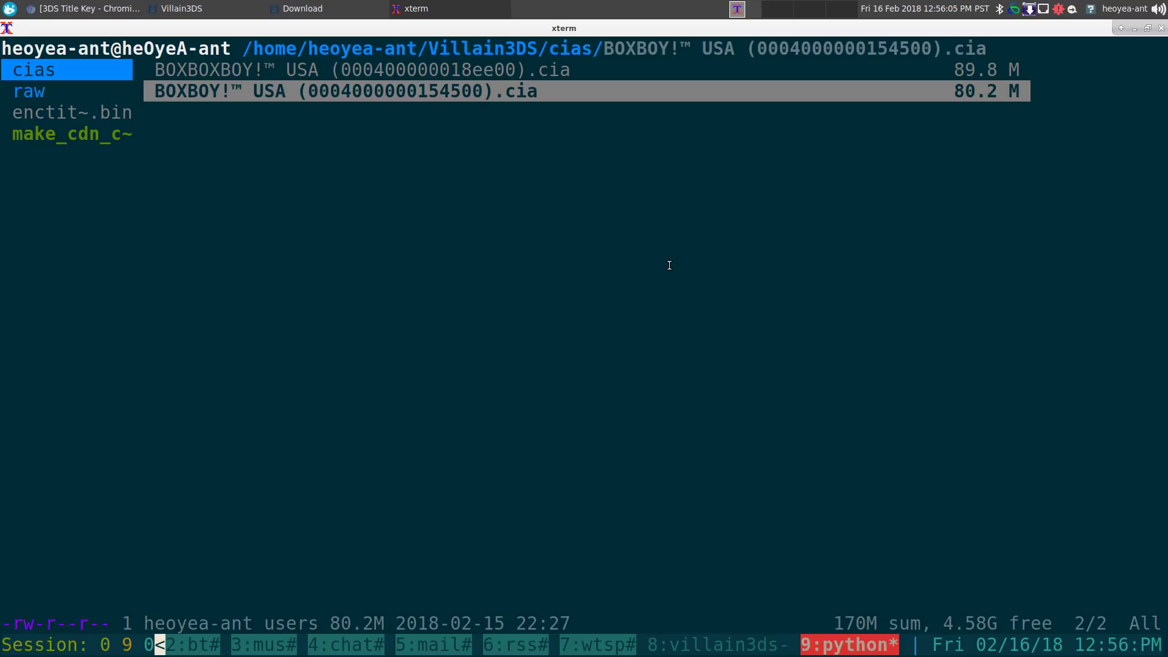
# Close the terminal, the Download window and the BOXBOXBOY!™ details to return to the title list.
pyautogui.hotkey('alt', 'F4')
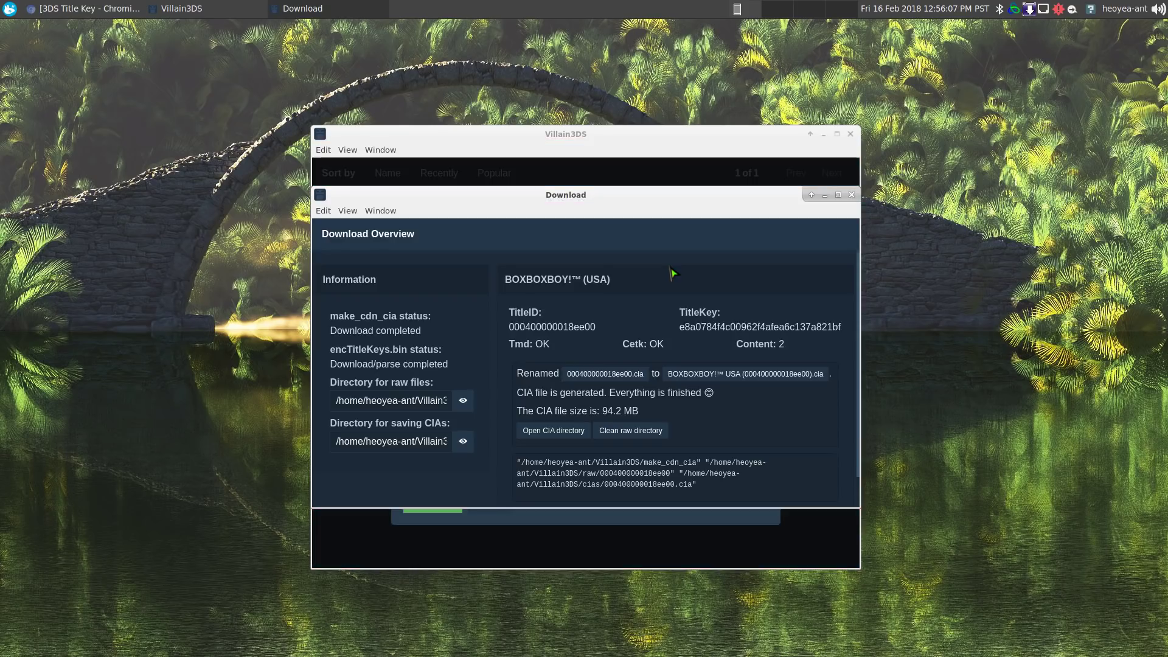
pyautogui.click(851, 195)
pyautogui.click(763, 221)
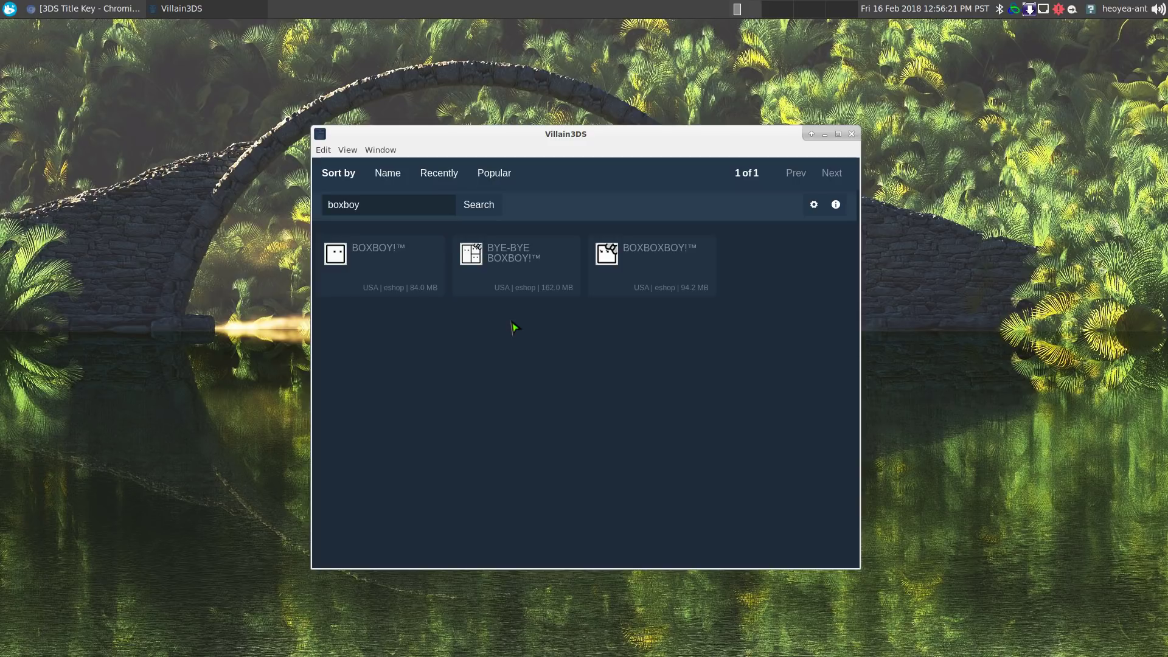
# Clear the boxboy search and show the full title list sorted by Recently.
pyautogui.click(381, 201)
pyautogui.hotkey('ctrl', 'a')
pyautogui.press('BackSpace')
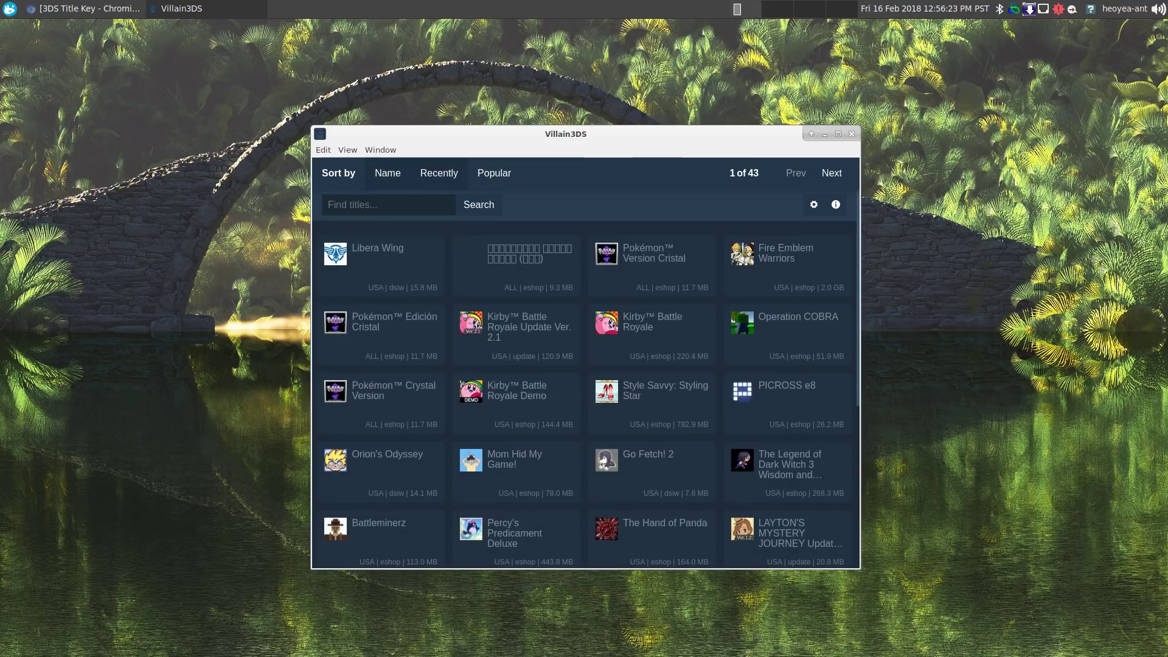